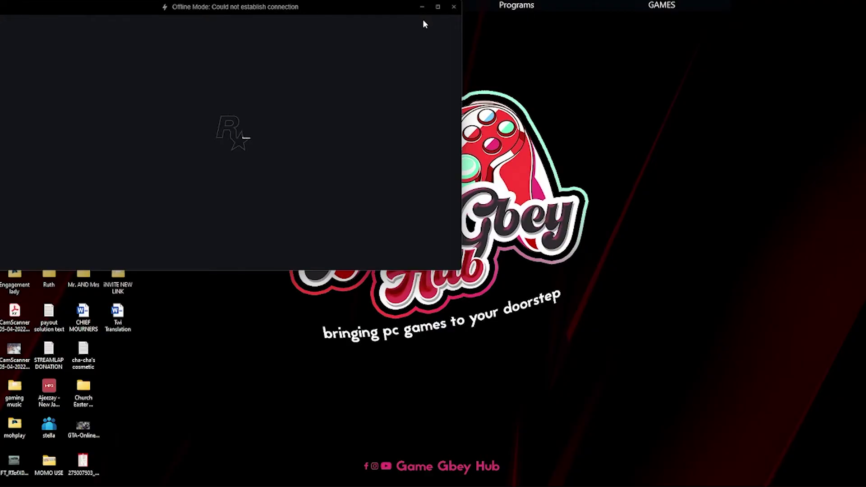
Step: Close the Rockstar Games Launcher window stuck in 'Offline Mode: Could not establish connection'
{"action": "left_click", "coordinate": [453, 6]}
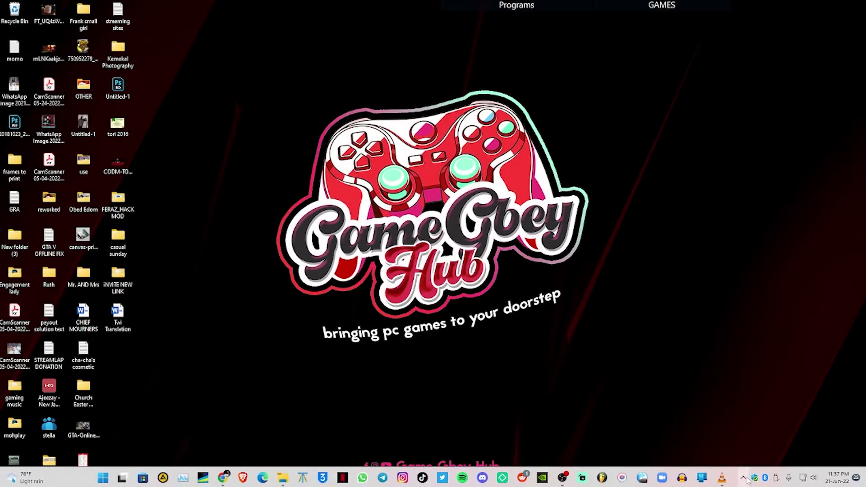
Step: Quit the background app from the system tray
{"action": "left_click", "coordinate": [742, 478]}
{"action": "right_click", "coordinate": [743, 434]}
{"action": "left_click", "coordinate": [757, 428]}
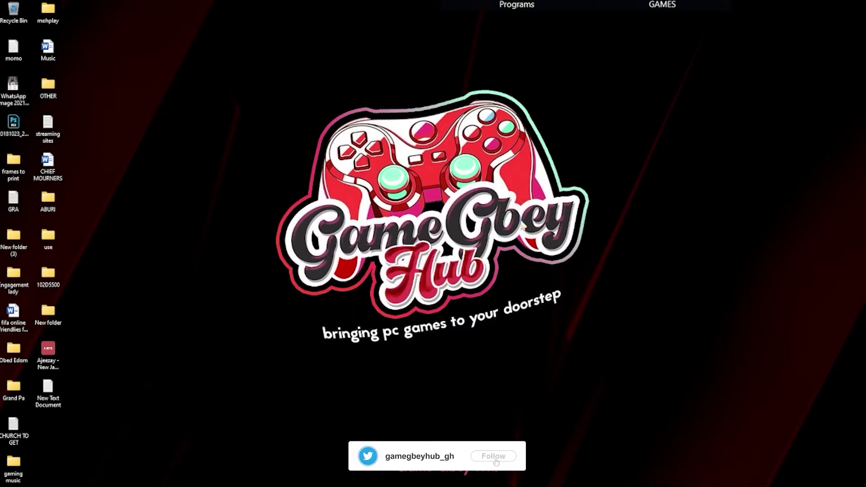
Step: Bring Brave to the front and search for 'apkcombovpn' in a new tab
{"action": "mouse_move", "coordinate": [262, 478]}
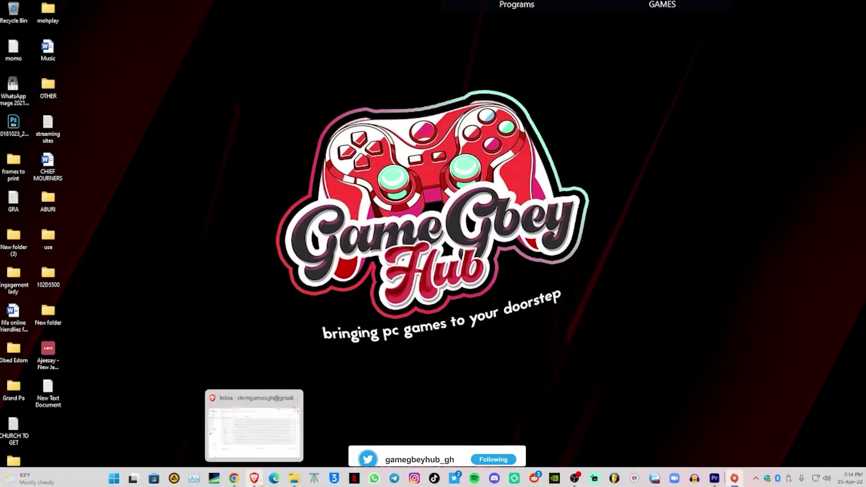
{"action": "left_click", "coordinate": [260, 420]}
{"action": "left_click", "coordinate": [348, 5]}
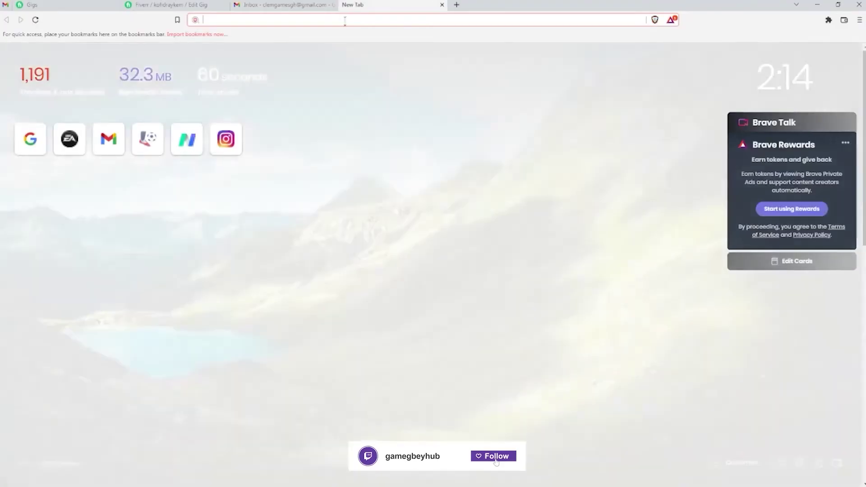
{"action": "type", "text": "apk"}
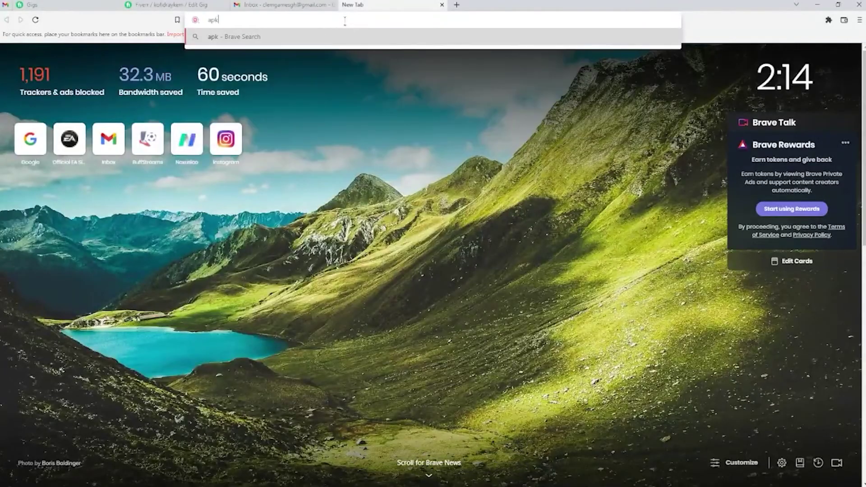
{"action": "type", "text": "com"}
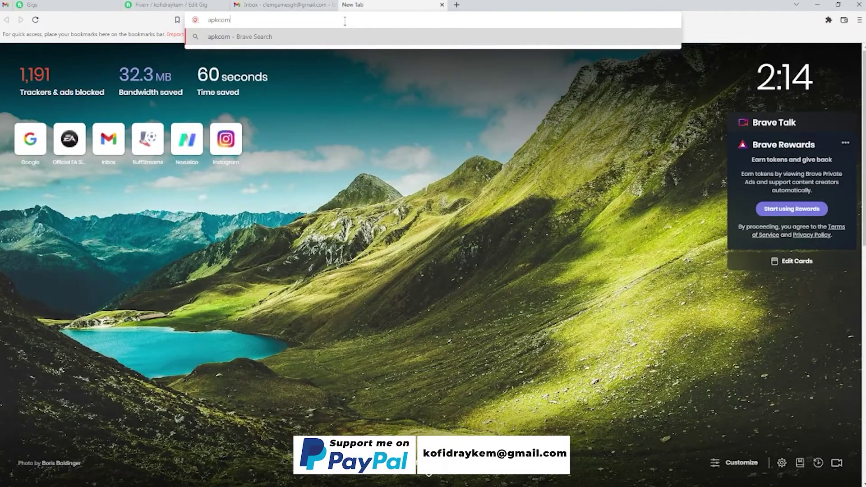
{"action": "type", "text": "bo"}
{"action": "type", "text": "vpn"}
{"action": "key", "text": "ctrl+a"}
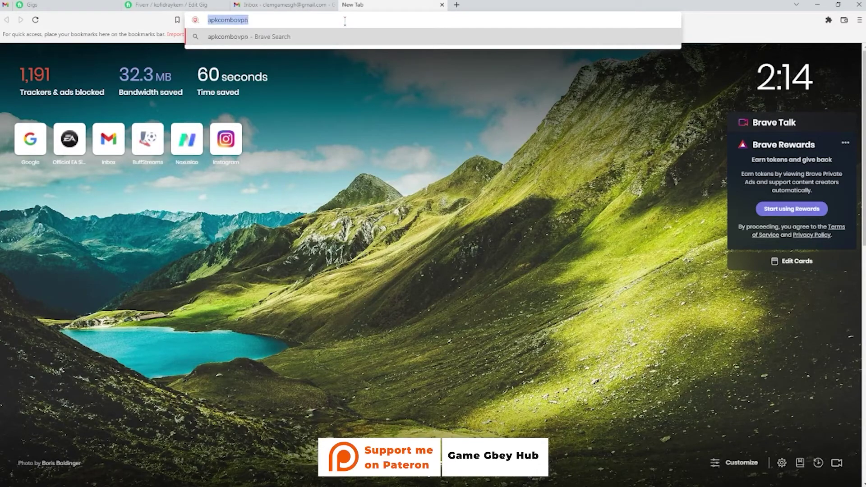
{"action": "key", "text": "Return"}
Step: In another new tab, load google.com and search Google for 'apkcombovpn'
{"action": "left_click", "coordinate": [456, 5]}
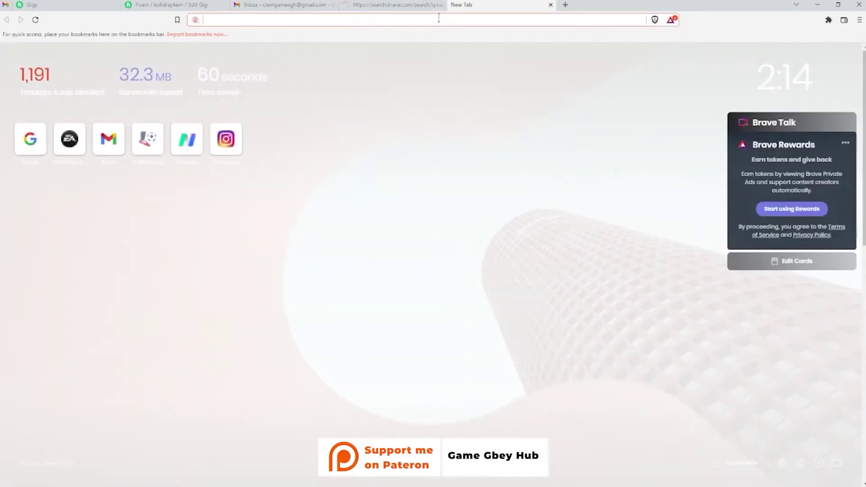
{"action": "left_click", "coordinate": [401, 4]}
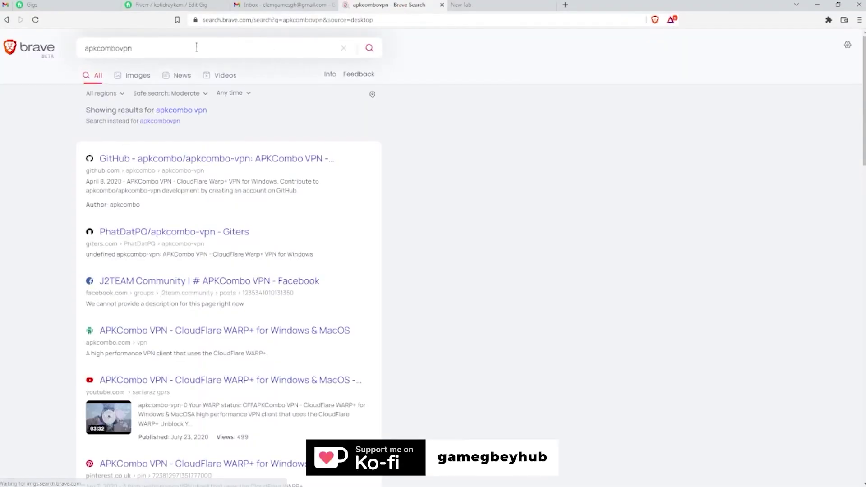
{"action": "left_click", "coordinate": [195, 47]}
{"action": "left_click", "coordinate": [494, 113]}
{"action": "left_click", "coordinate": [525, 4]}
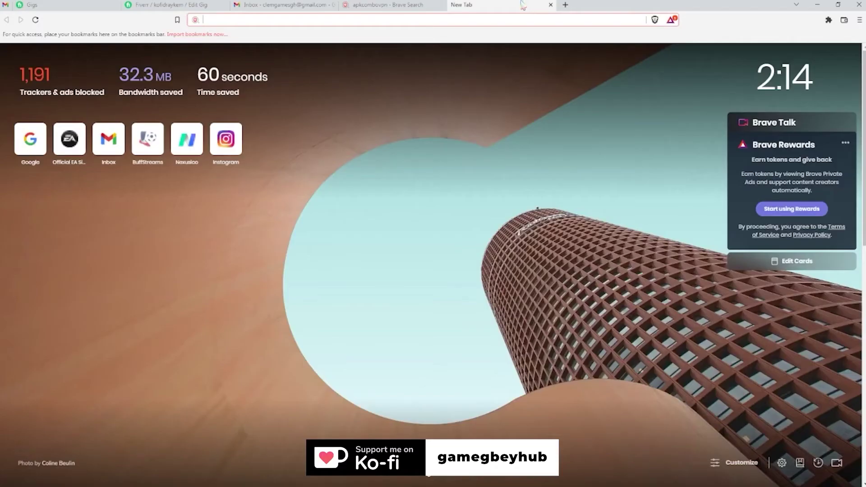
{"action": "type", "text": "google.com"}
{"action": "key", "text": "Return"}
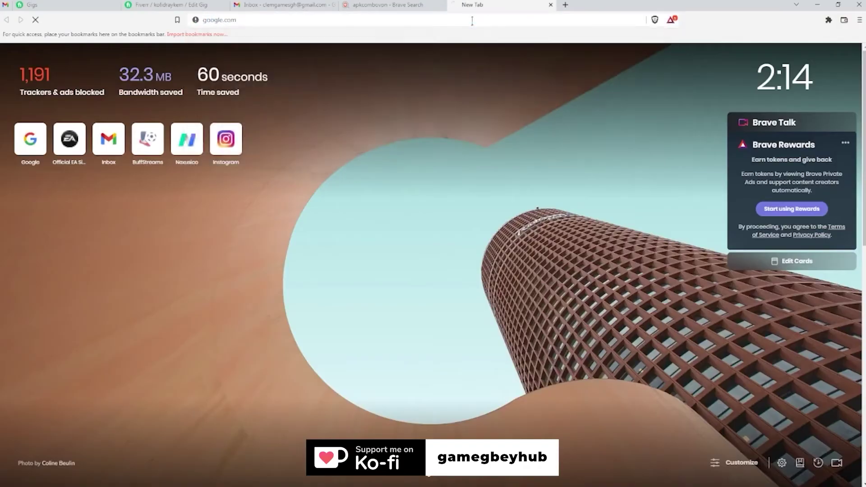
{"action": "type", "text": "apkcombovpn"}
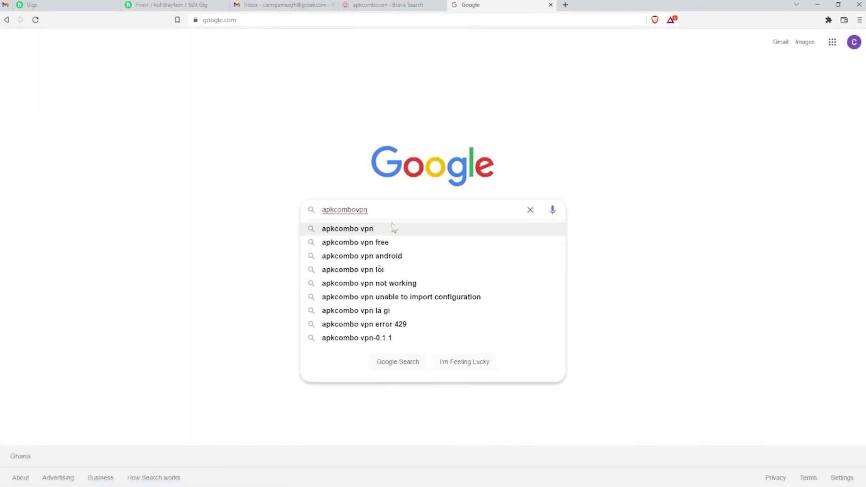
{"action": "key", "text": "Return"}
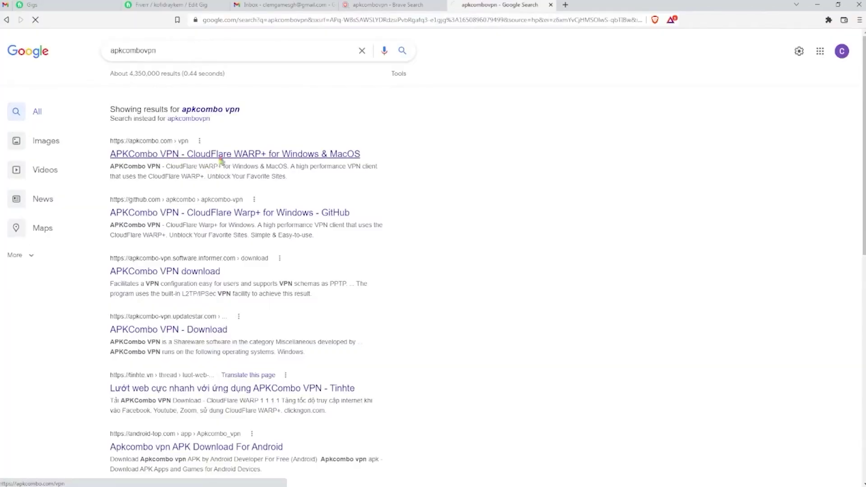
Step: Download apkcombovpn-0.1.1_3.msi from the apkcombo.com VPN page into Downloads\Programs, then close the folder
{"action": "scroll", "coordinate": [241, 236], "scroll_direction": "down", "scroll_amount": 3}
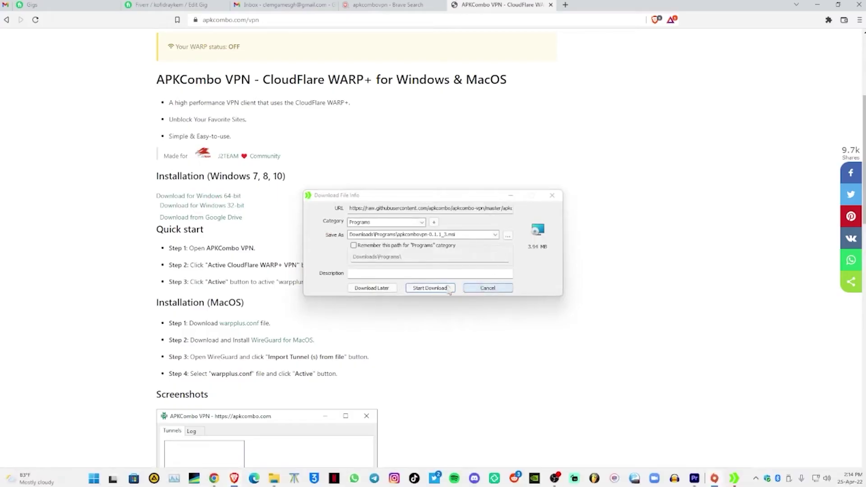
{"action": "left_click", "coordinate": [429, 288]}
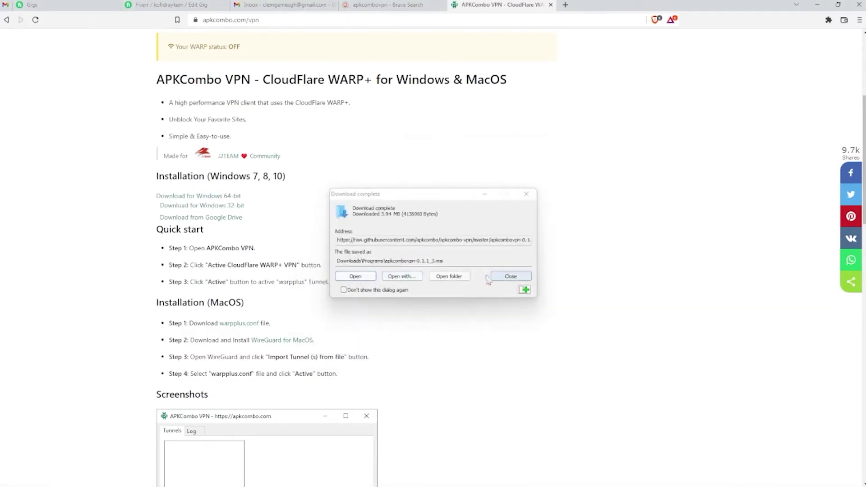
{"action": "left_click", "coordinate": [468, 277]}
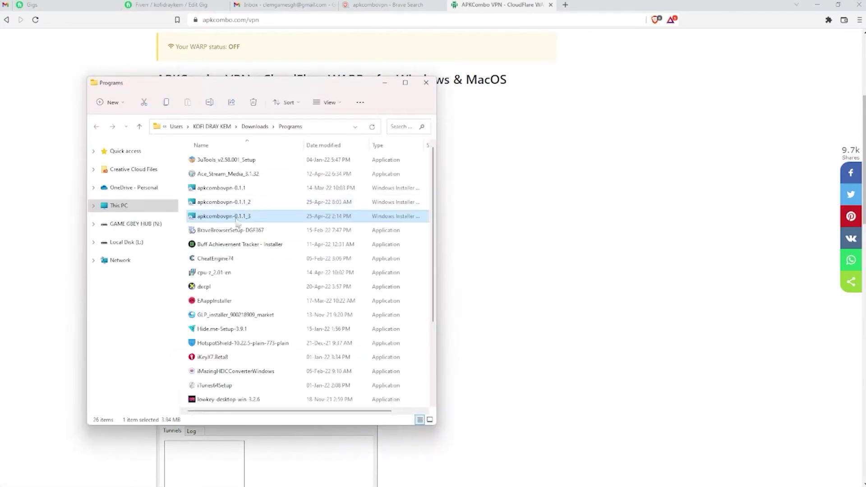
{"action": "left_click", "coordinate": [426, 83]}
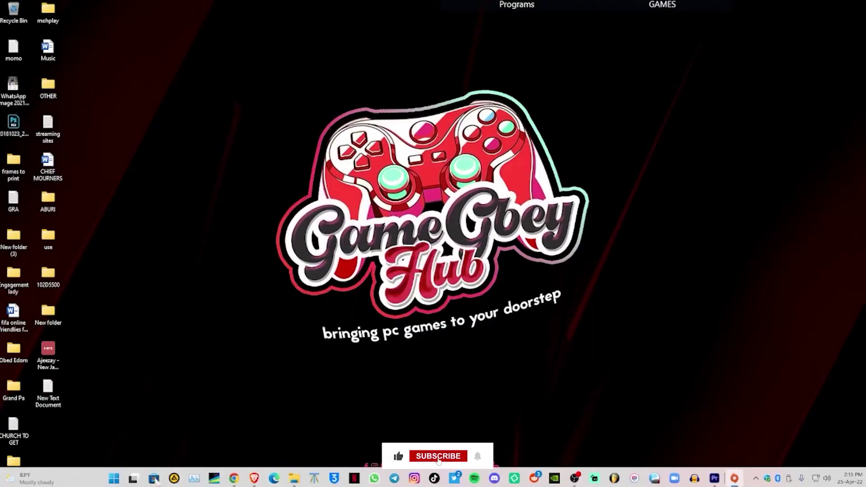
Step: Launch APKCombo VPN from the app list, activate the warpplus tunnel, then deactivate it
{"action": "key", "text": "super"}
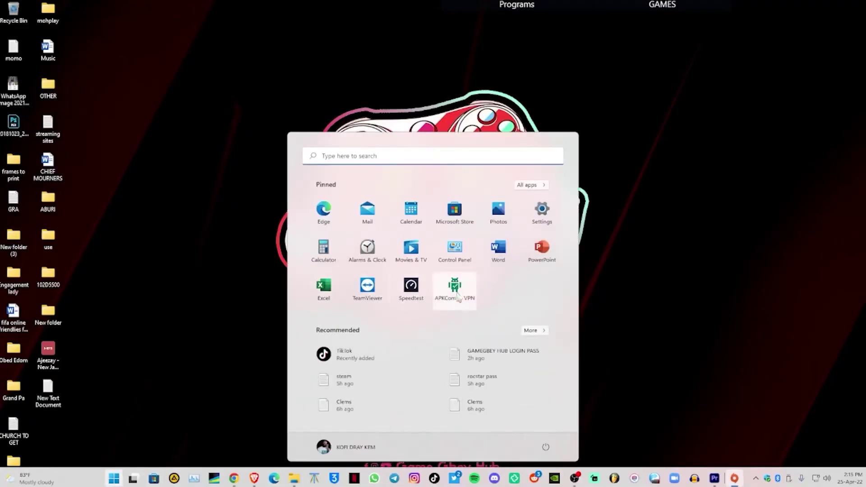
{"action": "left_click", "coordinate": [452, 291]}
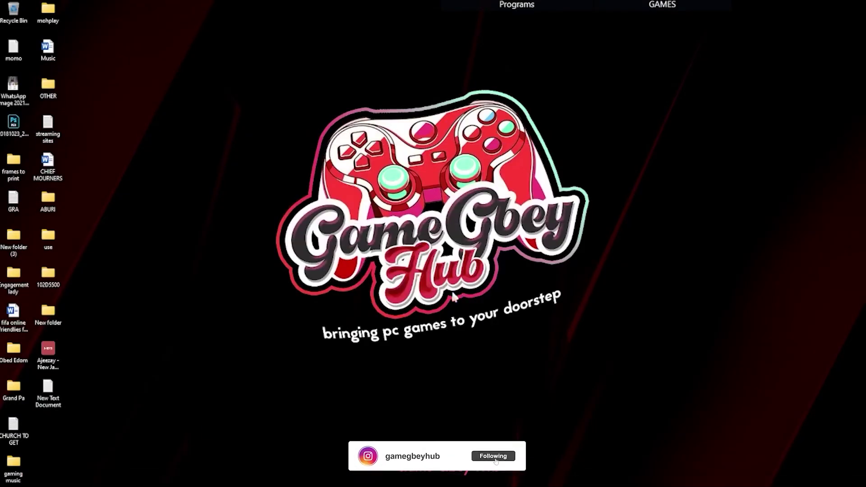
{"action": "left_click_drag", "start_coordinate": [331, 125], "coordinate": [707, 119]}
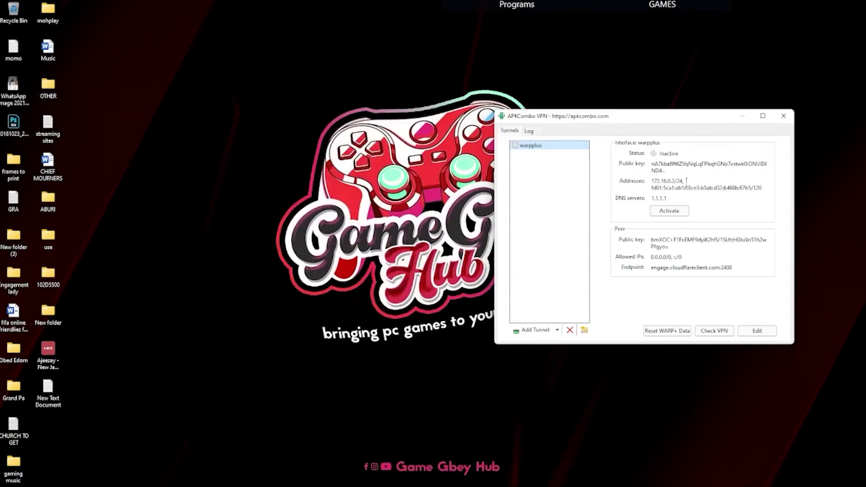
{"action": "left_click", "coordinate": [671, 212]}
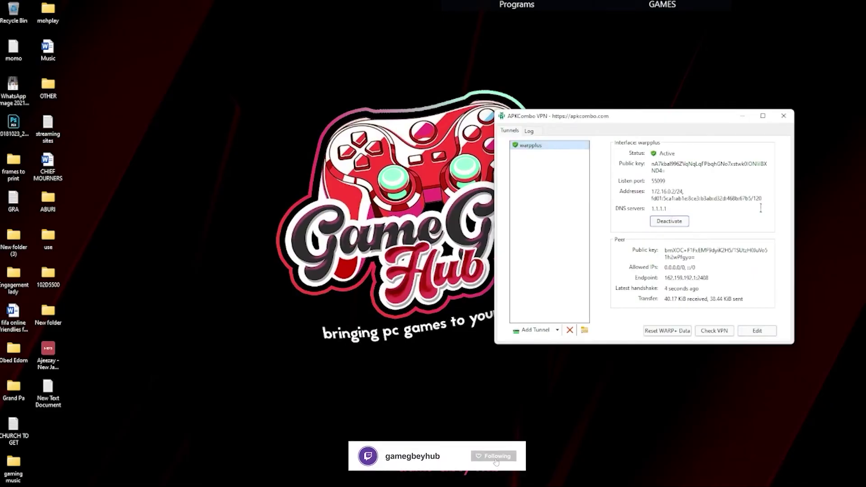
{"action": "mouse_move", "coordinate": [701, 478]}
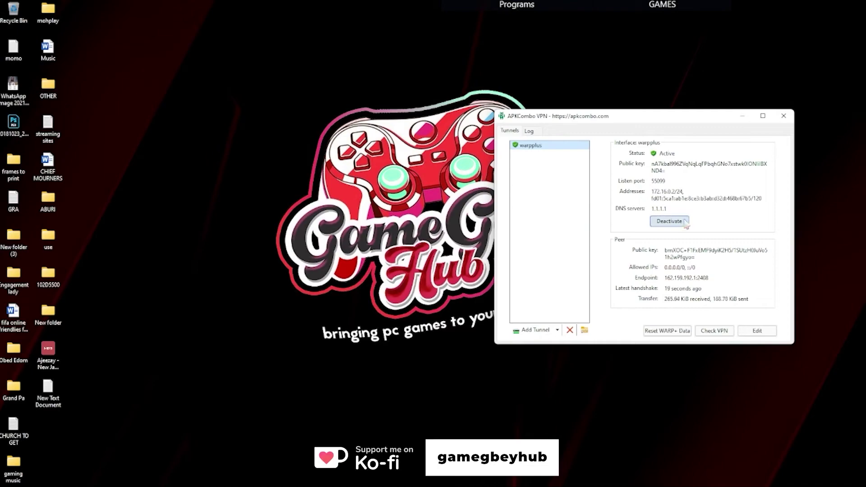
{"action": "left_click", "coordinate": [680, 221]}
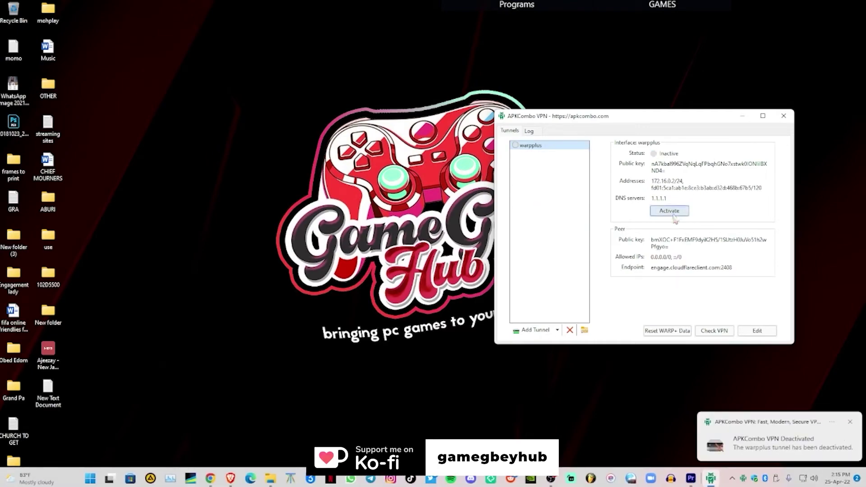
Step: Open Device Manager via the 'devci' search and expand the Network adapters category
{"action": "left_click", "coordinate": [90, 478]}
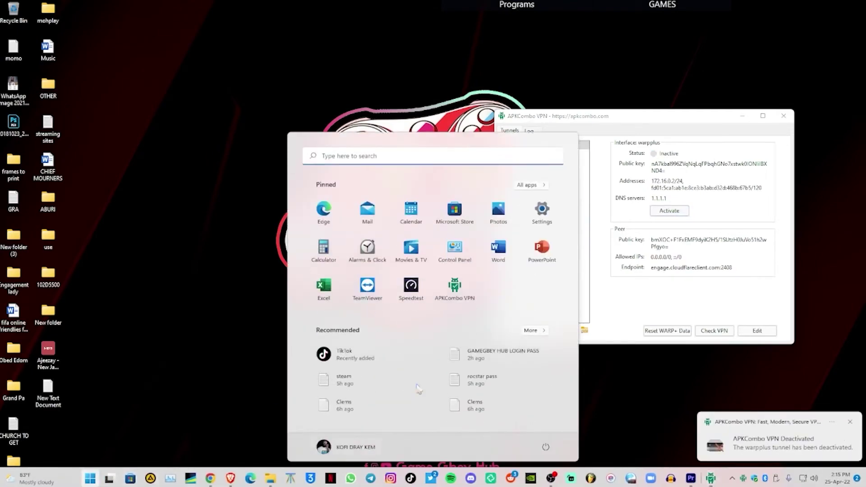
{"action": "type", "text": "devci"}
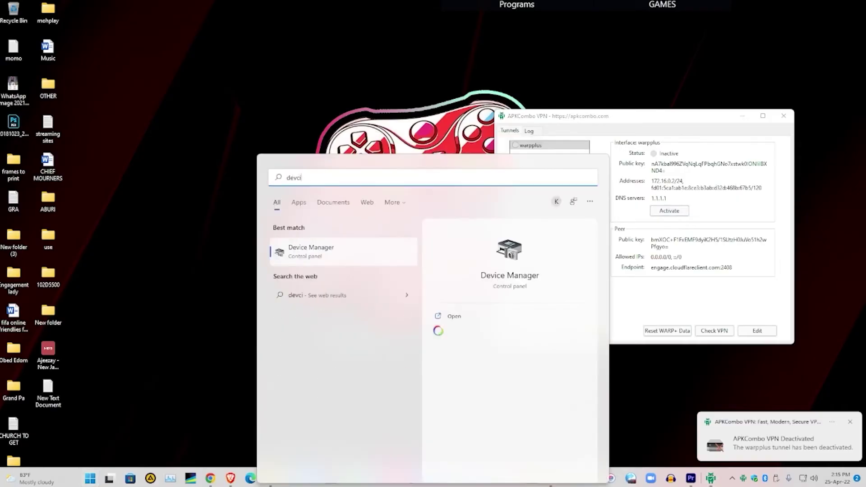
{"action": "key", "text": "Return"}
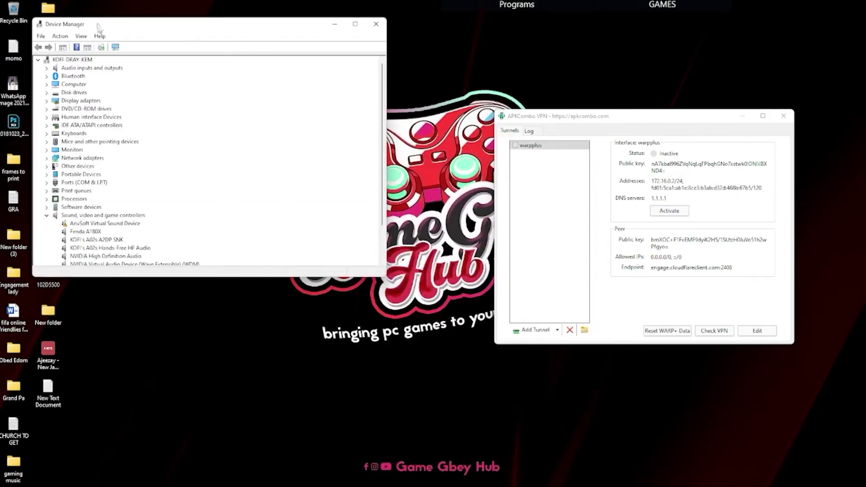
{"action": "scroll", "coordinate": [126, 219], "scroll_direction": "down", "scroll_amount": 2}
{"action": "left_click", "coordinate": [116, 180]}
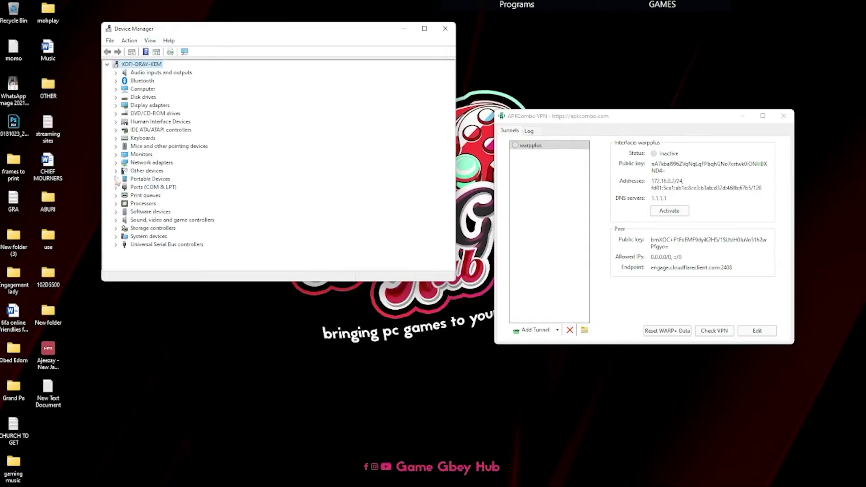
{"action": "left_click", "coordinate": [116, 163]}
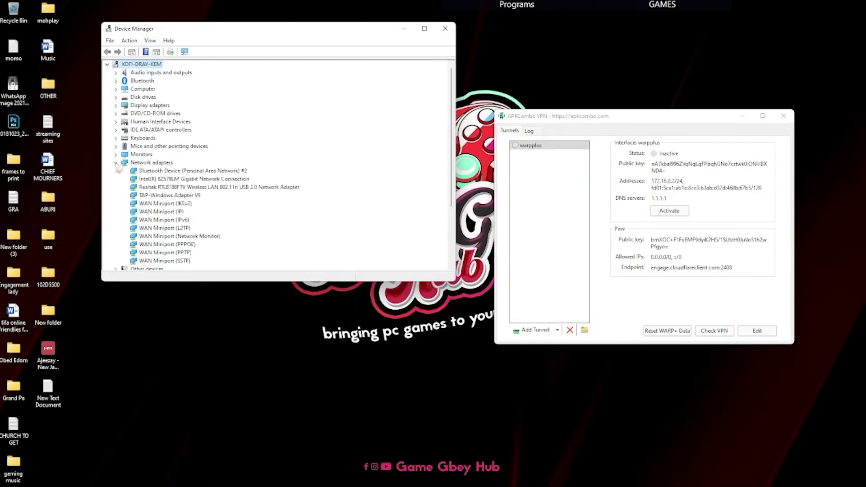
Step: With the Intel gigabit adapter selected, run Scan for hardware changes and minimize Device Manager
{"action": "left_click", "coordinate": [182, 179]}
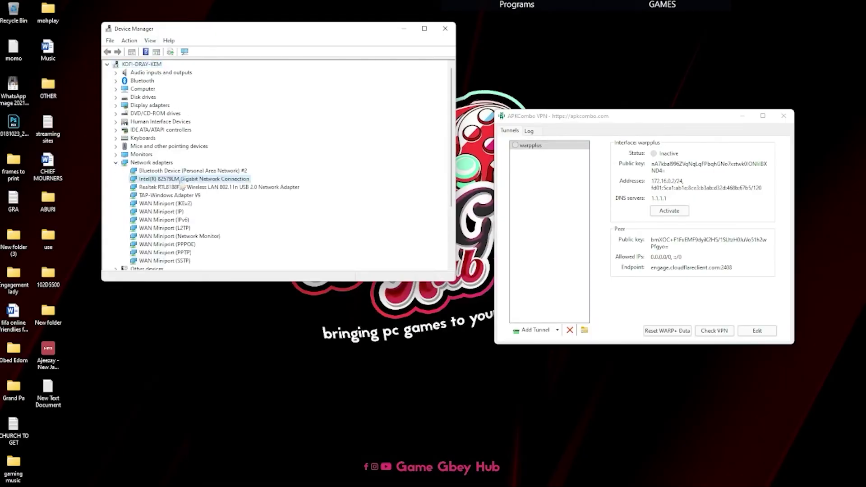
{"action": "key", "text": "Down"}
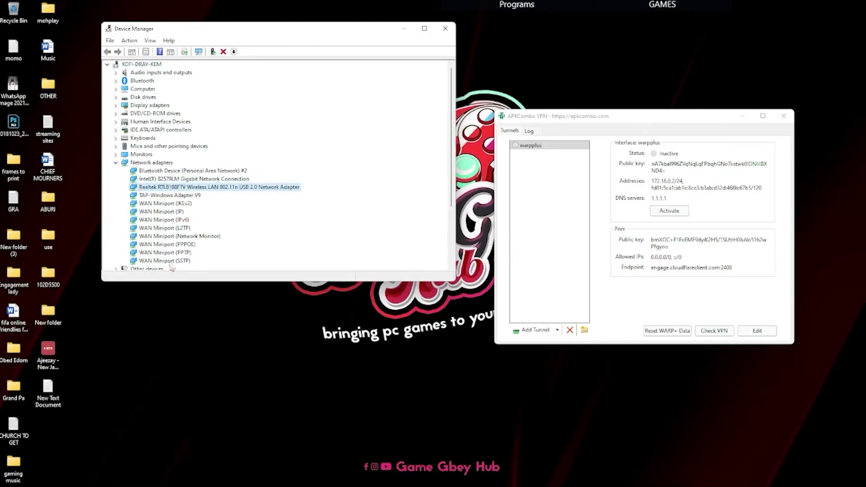
{"action": "left_click", "coordinate": [174, 179]}
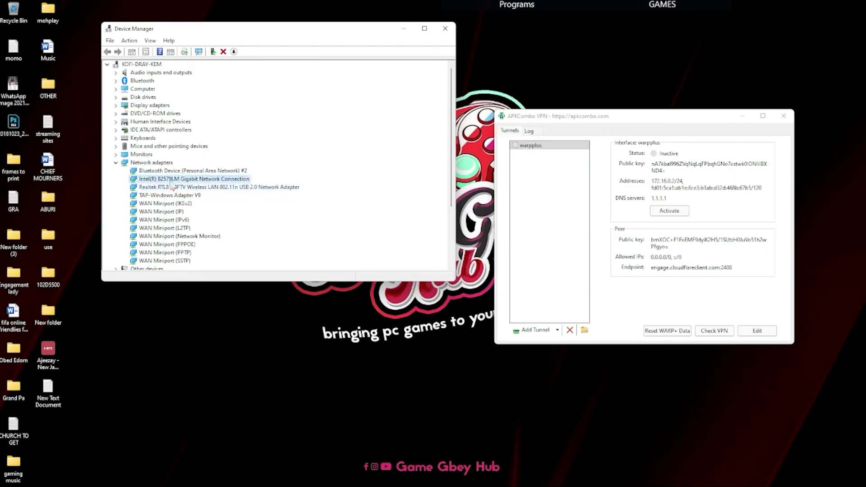
{"action": "right_click", "coordinate": [174, 179]}
{"action": "left_click", "coordinate": [224, 209]}
{"action": "left_click", "coordinate": [130, 41]}
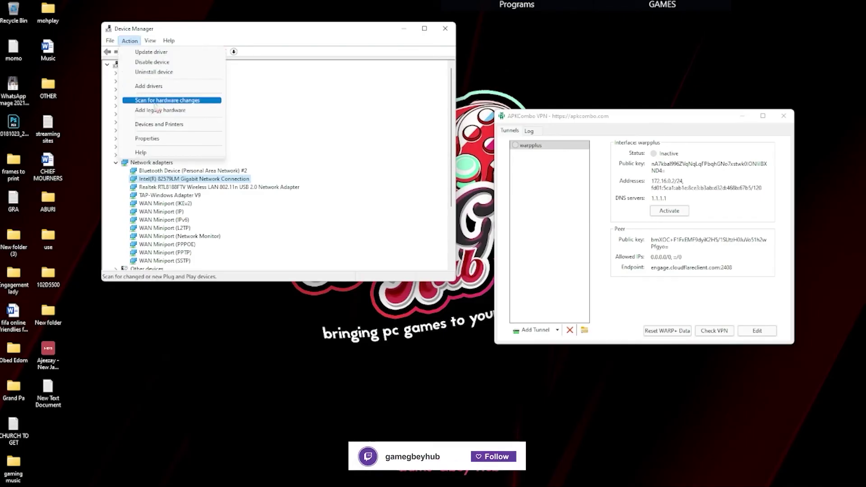
{"action": "left_click", "coordinate": [155, 100]}
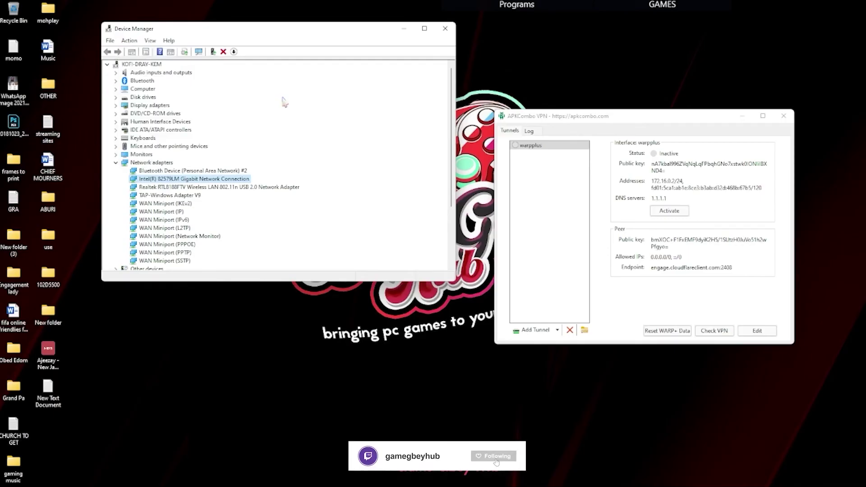
{"action": "left_click", "coordinate": [404, 29]}
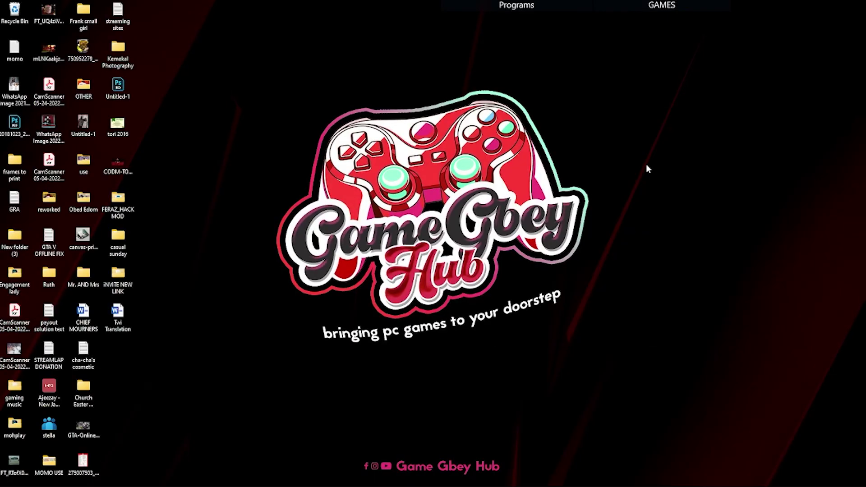
Step: Refresh the desktop twice from its right-click menu
{"action": "right_click", "coordinate": [645, 163]}
{"action": "left_click", "coordinate": [677, 227]}
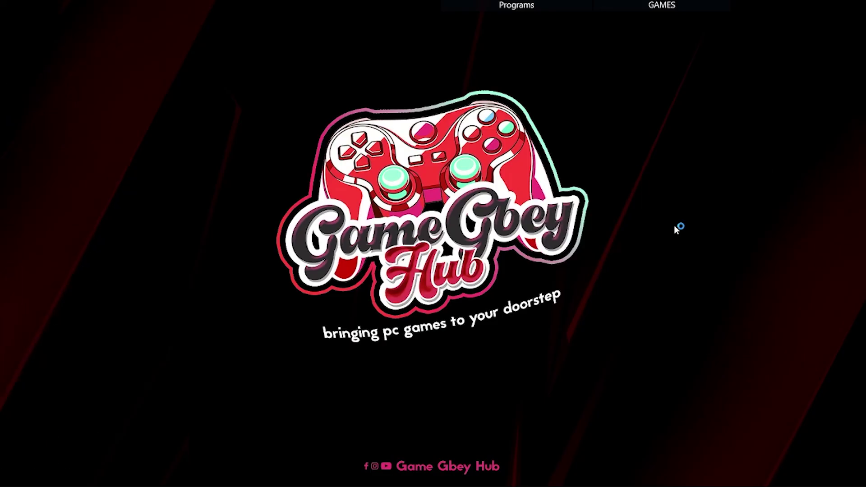
{"action": "right_click", "coordinate": [674, 226]}
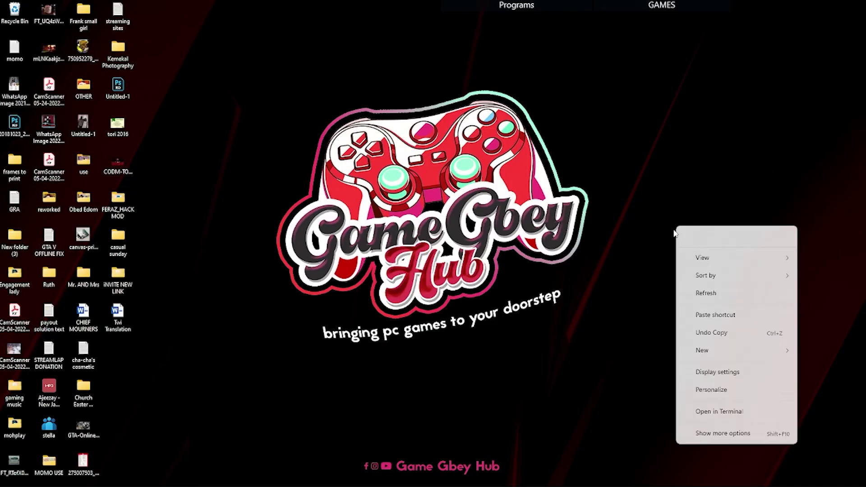
{"action": "left_click", "coordinate": [705, 289]}
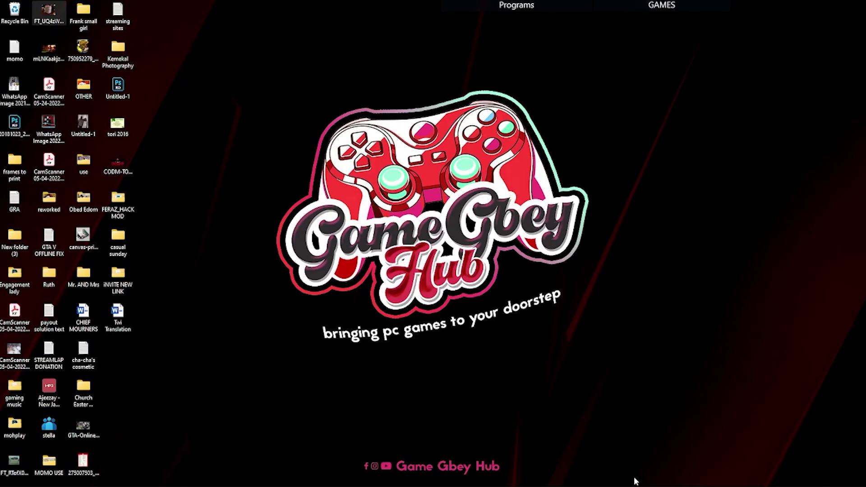
Step: Reopen APKCombo VPN from the tray, activate the warpplus tunnel, and minimize the window
{"action": "left_click", "coordinate": [743, 477]}
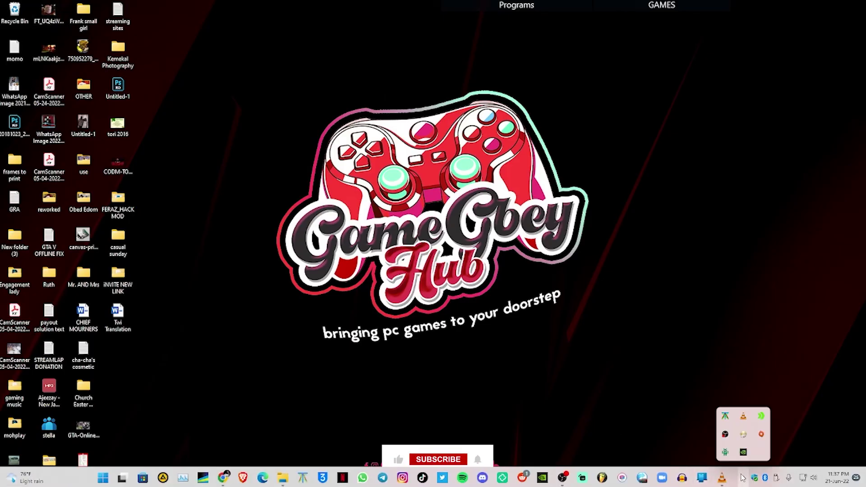
{"action": "left_click", "coordinate": [726, 452]}
{"action": "left_click", "coordinate": [229, 159]}
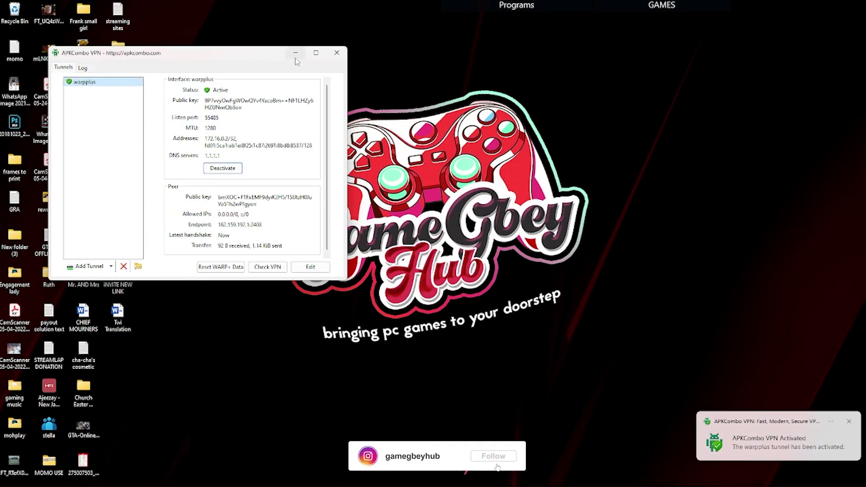
{"action": "left_click", "coordinate": [337, 52]}
{"action": "mouse_move", "coordinate": [671, 60]}
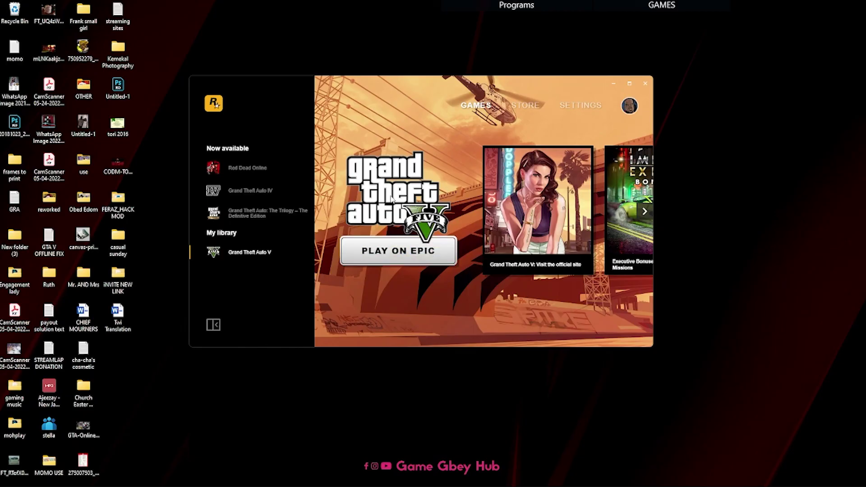
Step: Launch Grand Theft Auto V with Play on Epic from the Rockstar library
{"action": "left_click", "coordinate": [440, 259]}
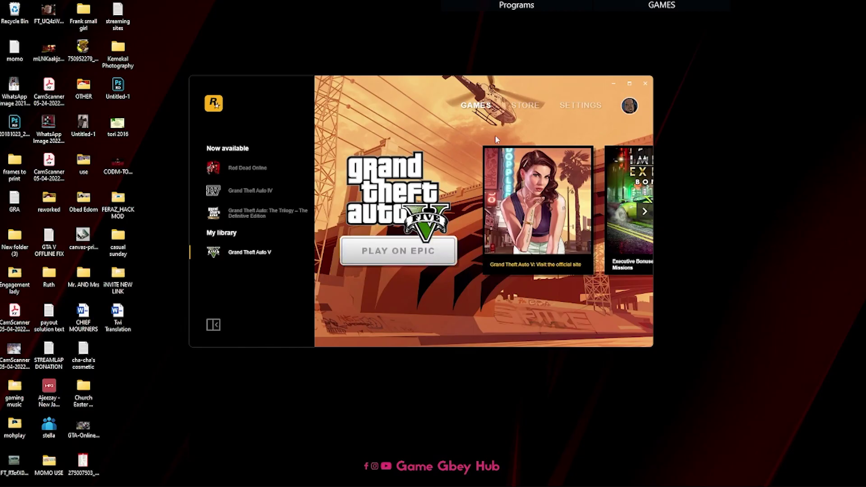